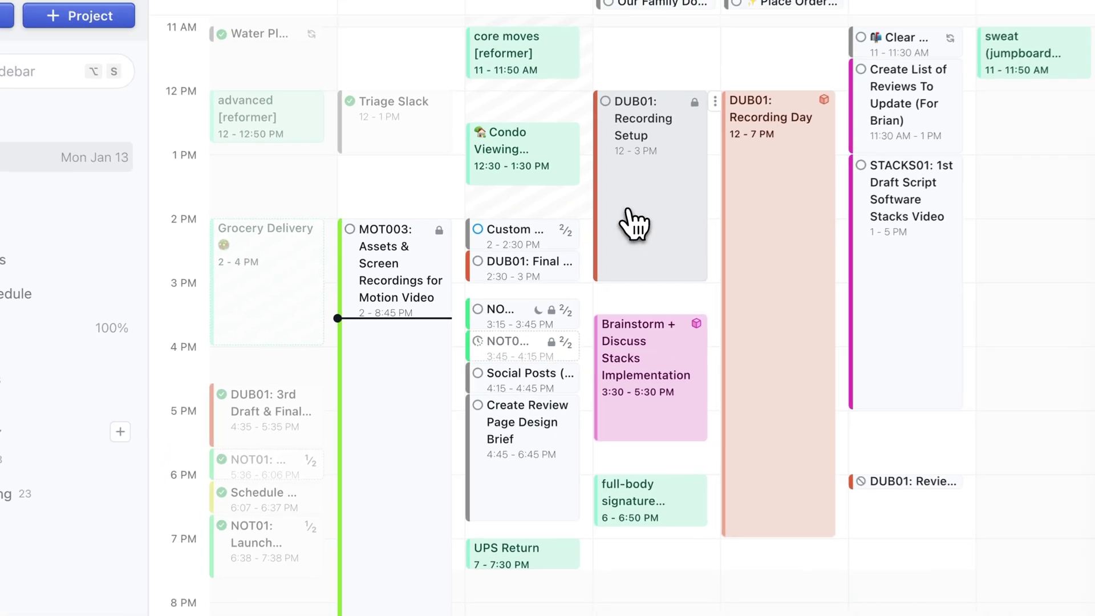
Open the DUB01: Recording Setup task and view its Honey Response Video project
left_click(739, 171)
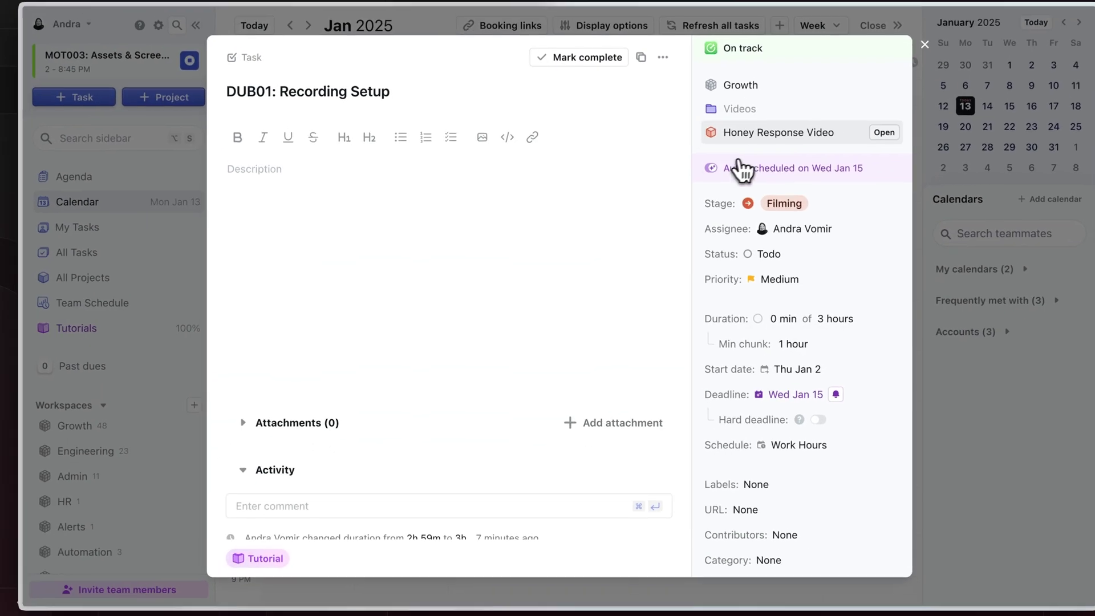
left_click(752, 150)
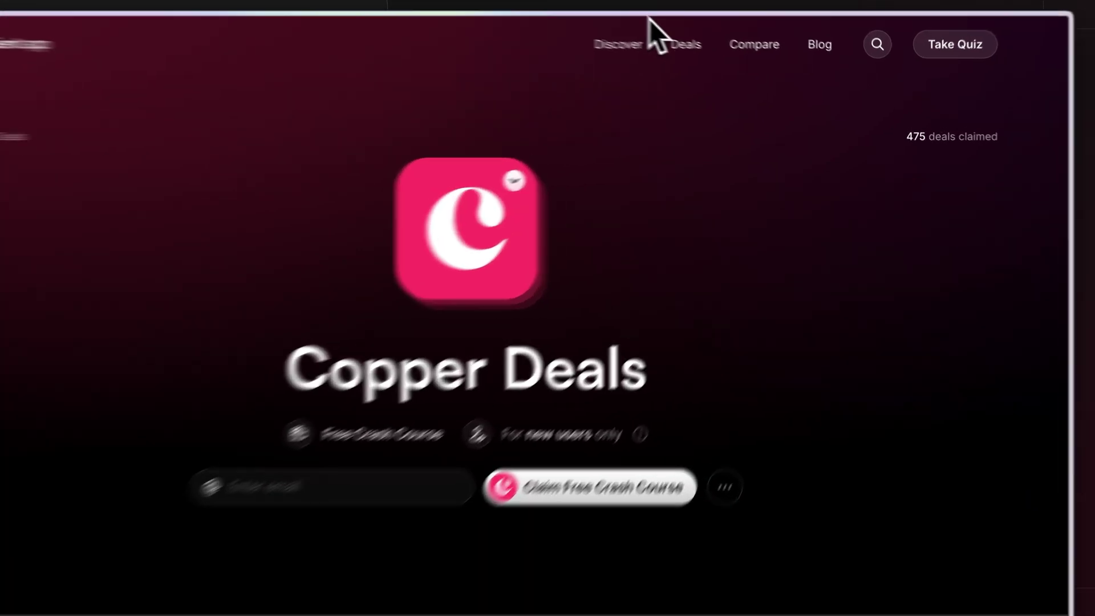
Go to the Copper Deals Motion deal page and enter an email to claim it
mouse_move(690, 46)
left_click(608, 103)
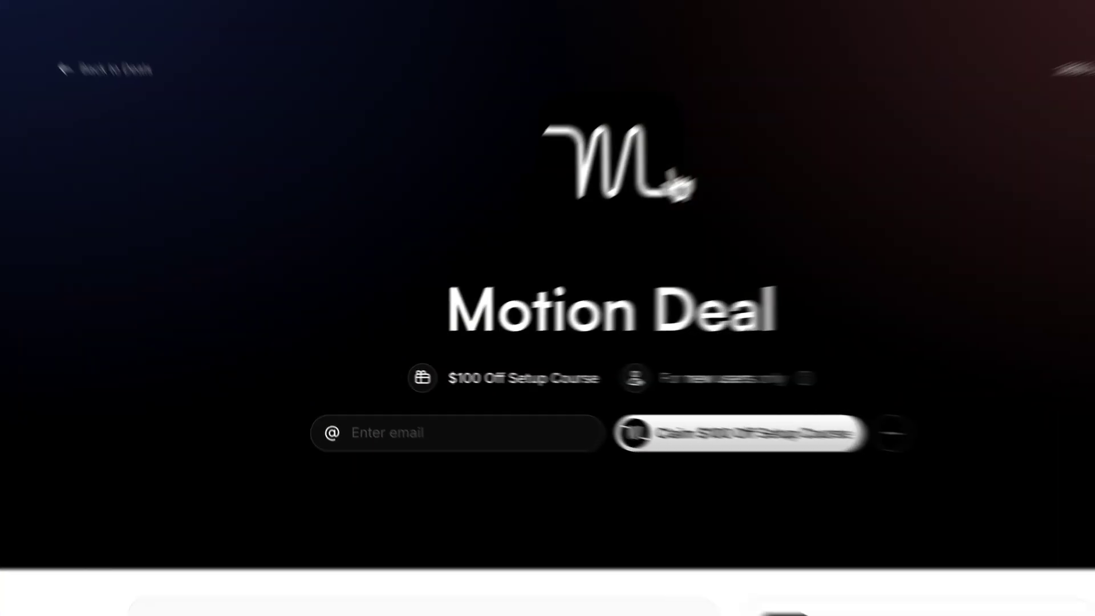
left_click(364, 421)
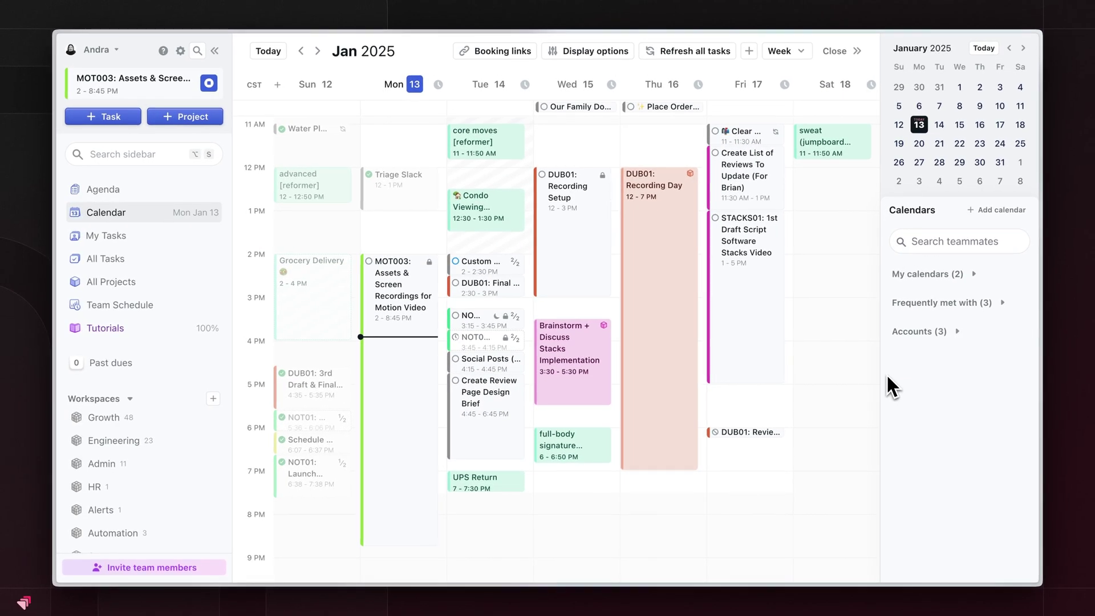
Create and save the 8-hour task 'Script Motion Video' with a Fri Jan 17 deadline
key("alt+a")
type("Script Motion Video")
left_click(814, 275)
type("8 hours")
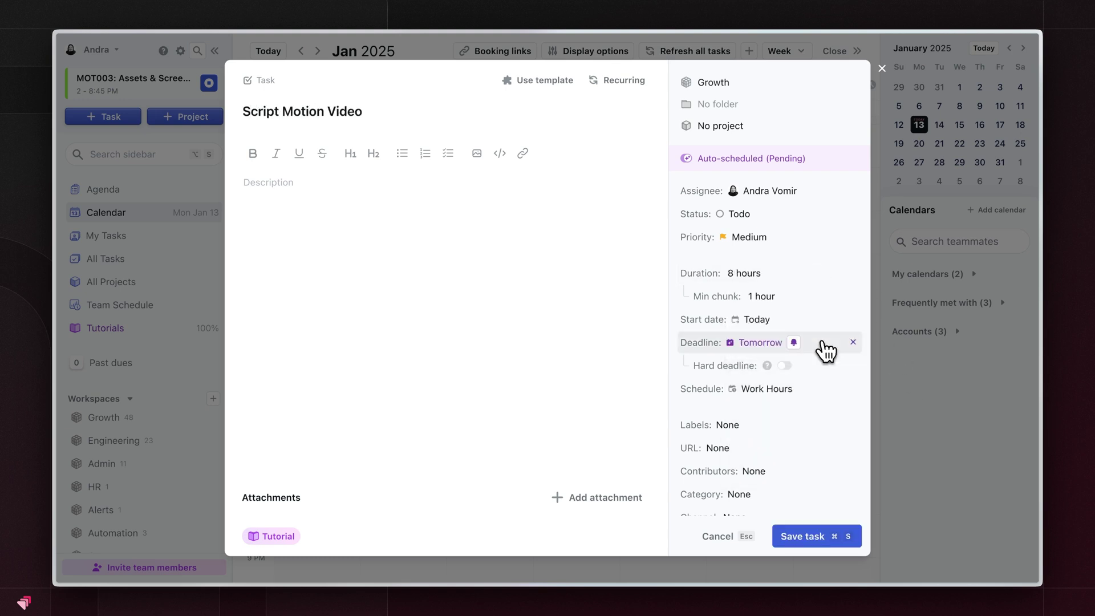
left_click(822, 344)
left_click(825, 242)
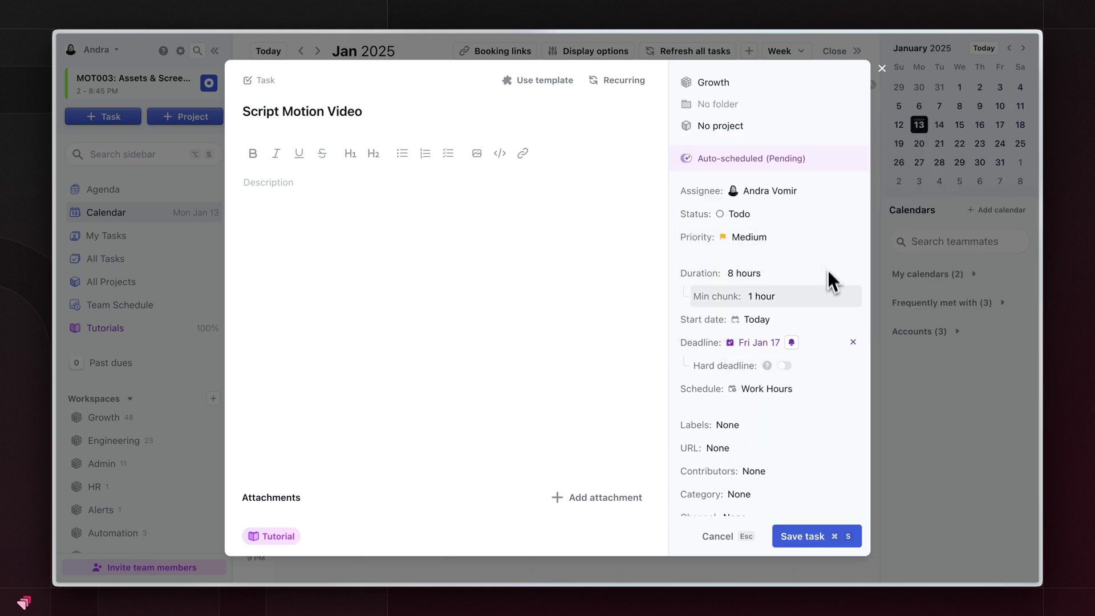
left_click(800, 310)
key("super+s")
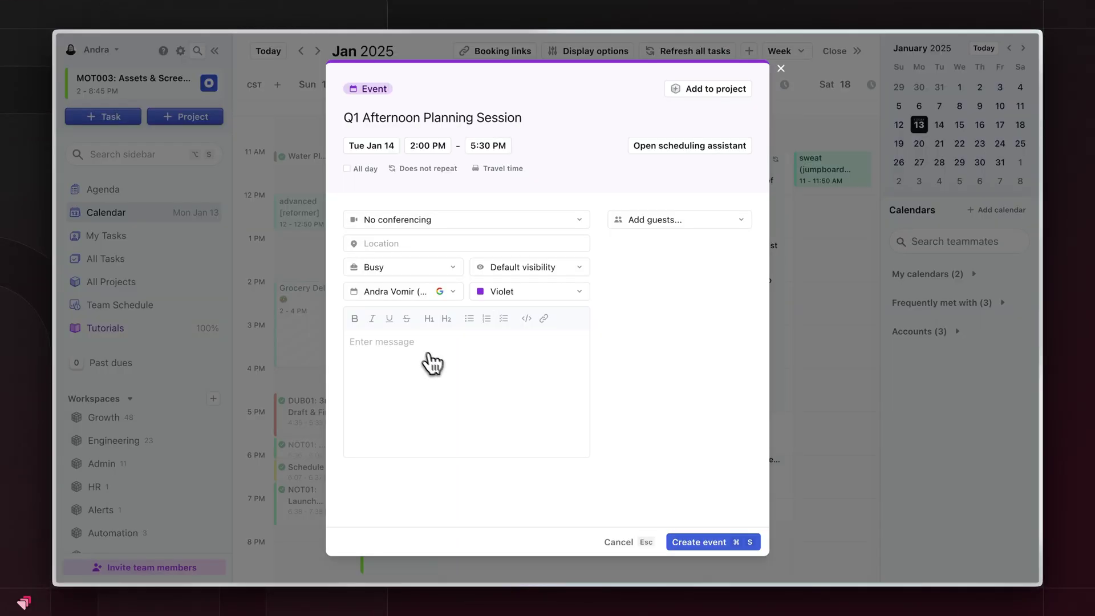
Create the Q1 Afternoon Planning Session event for Tue Jan 14, 2:00–5:30 PM
left_click(720, 546)
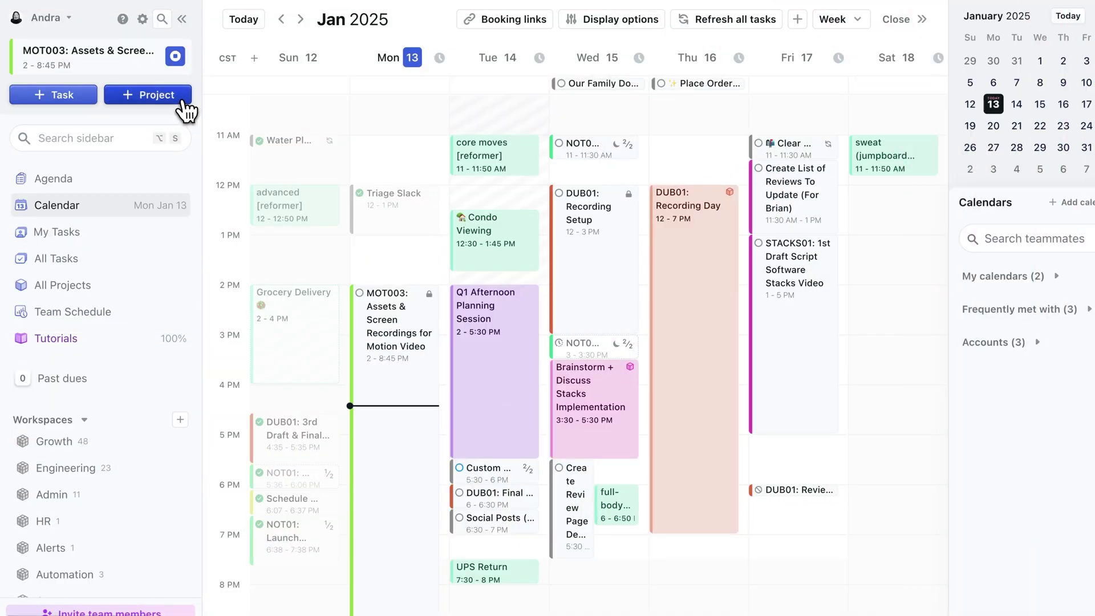
Start a Motion Video project from the YouTube Video template, found by searching 'video'
left_click(186, 110)
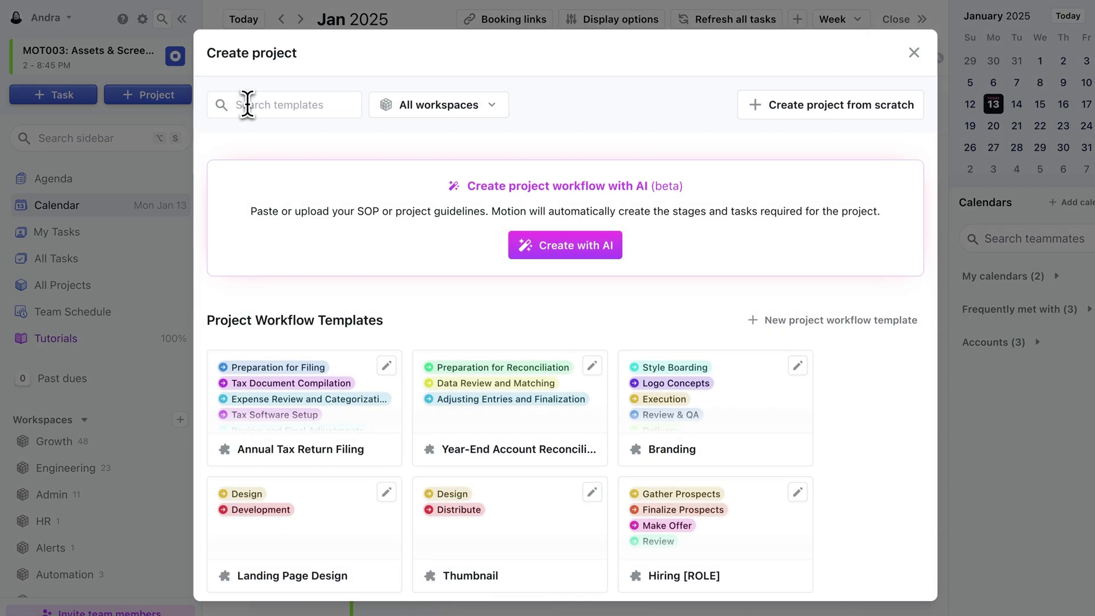
left_click(247, 104)
type("video")
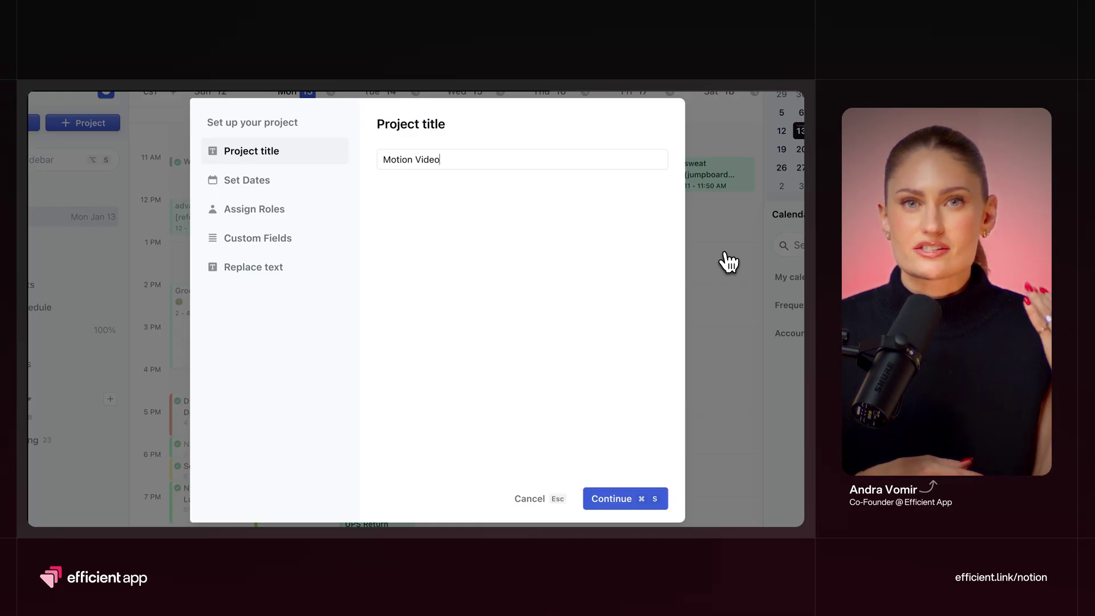
key("Return")
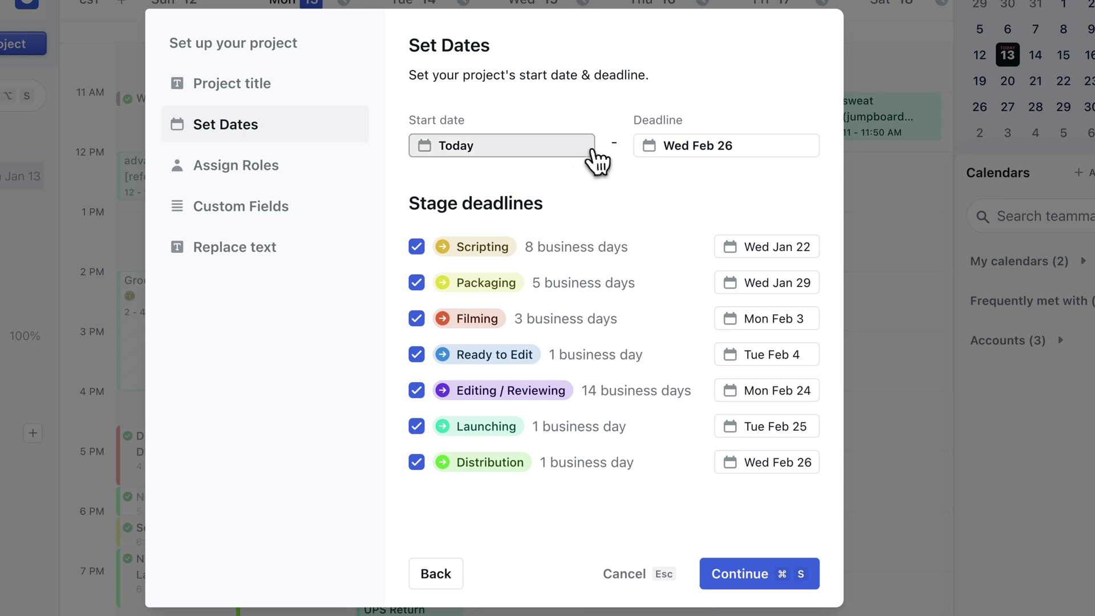
Set the Motion Video project's start date to Mon Jan 27
left_click(498, 193)
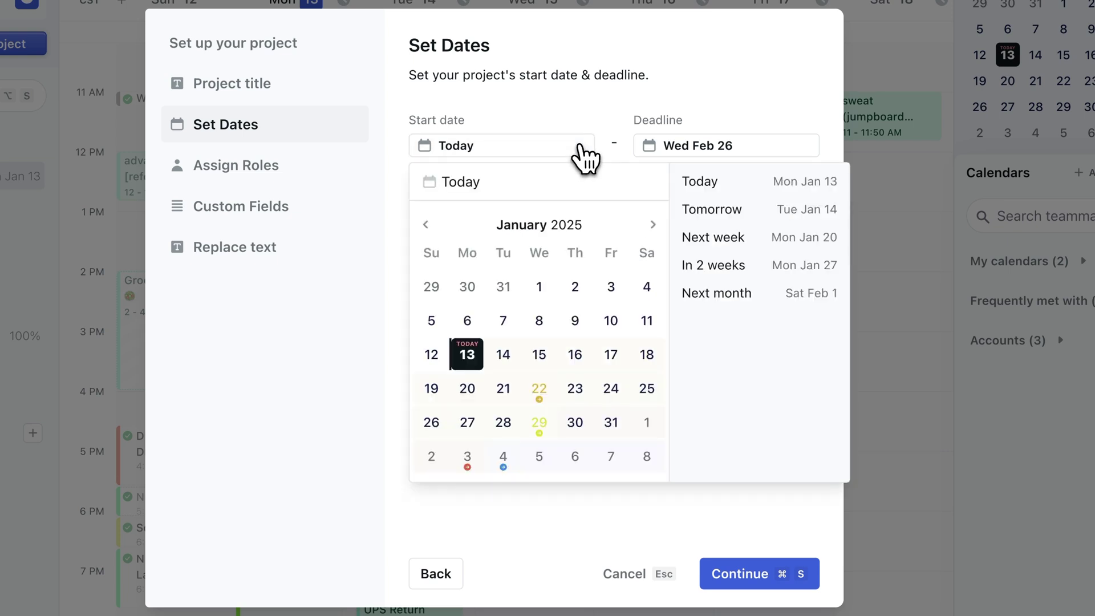
left_click(468, 422)
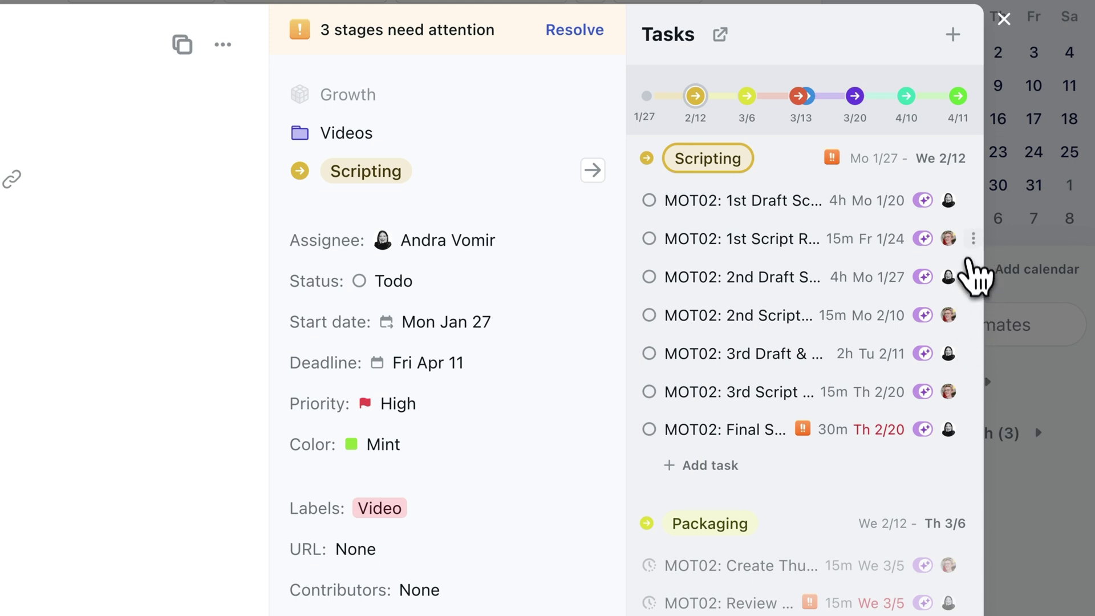
Check the scheduled task dates and scroll through each stage's tasks
mouse_move(890, 208)
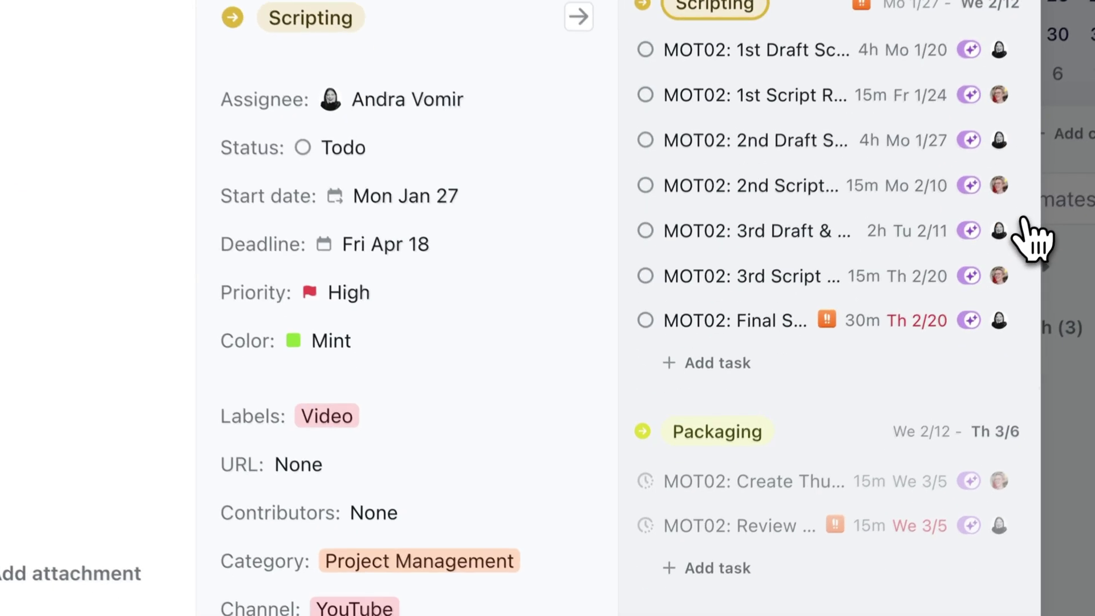
scroll(1047, 205, "down", 10)
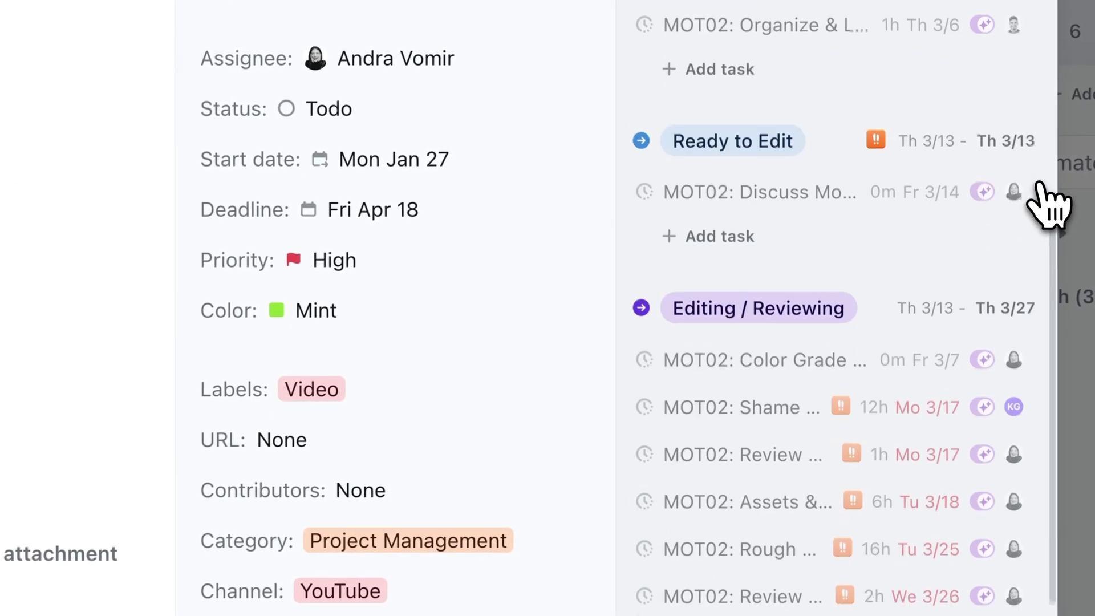
scroll(1038, 185, "down", 4)
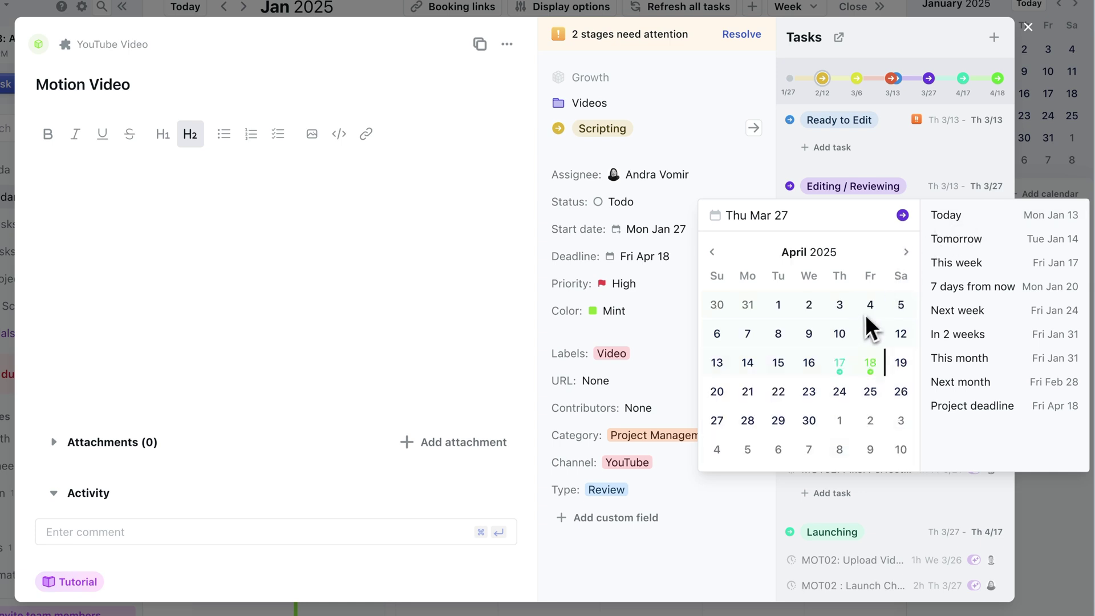
Set the Editing / Reviewing deadline to Apr 10, shifting the project 14 days to Fri May 2
left_click(841, 334)
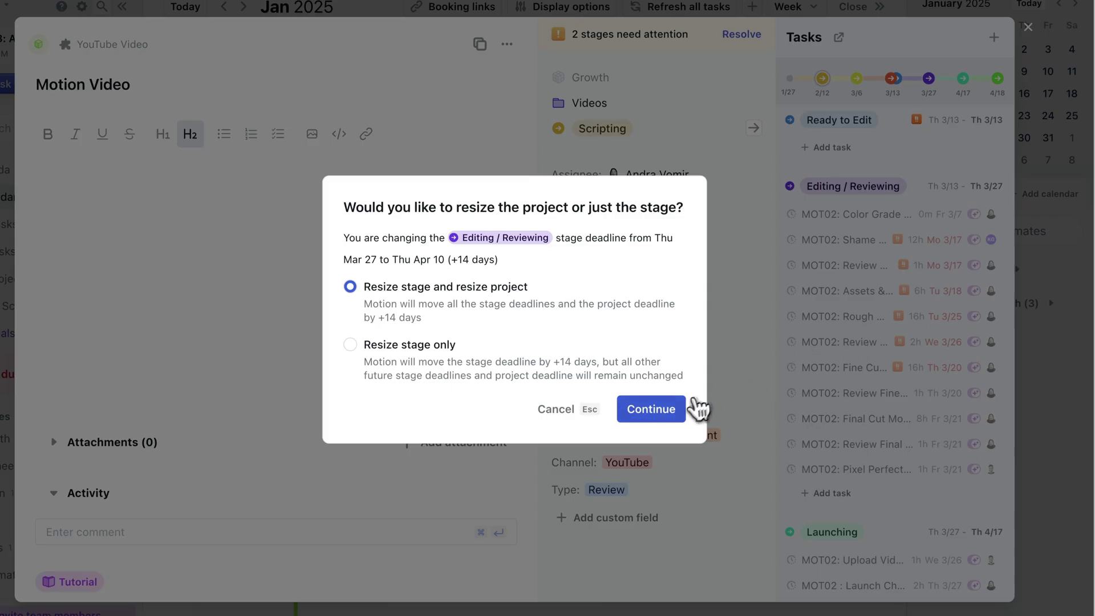
left_click(684, 408)
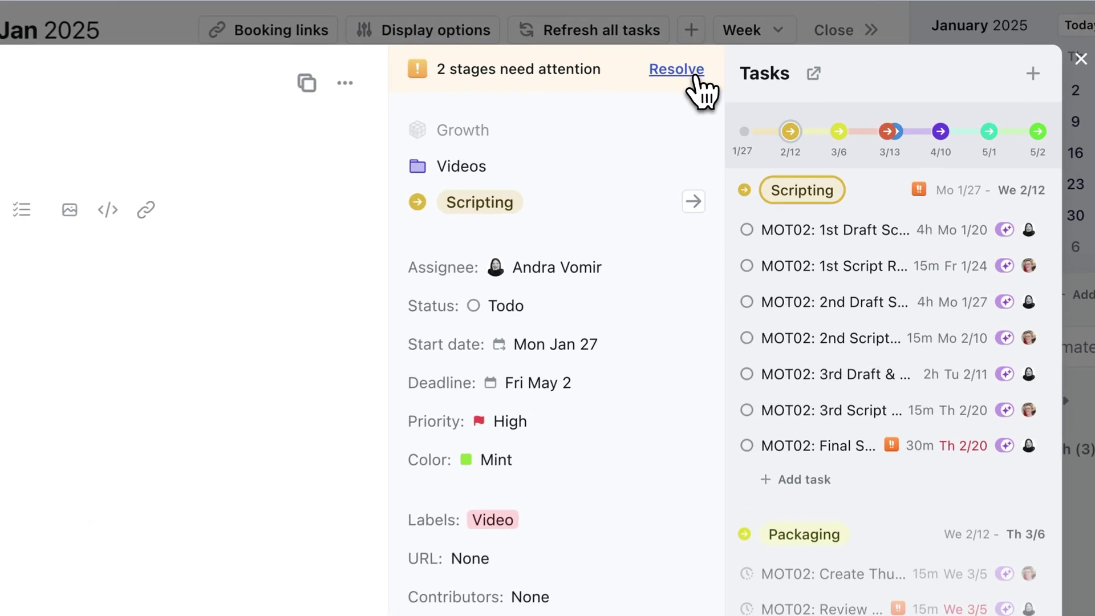
Use Resolve to list the project stages that need attention
left_click(682, 69)
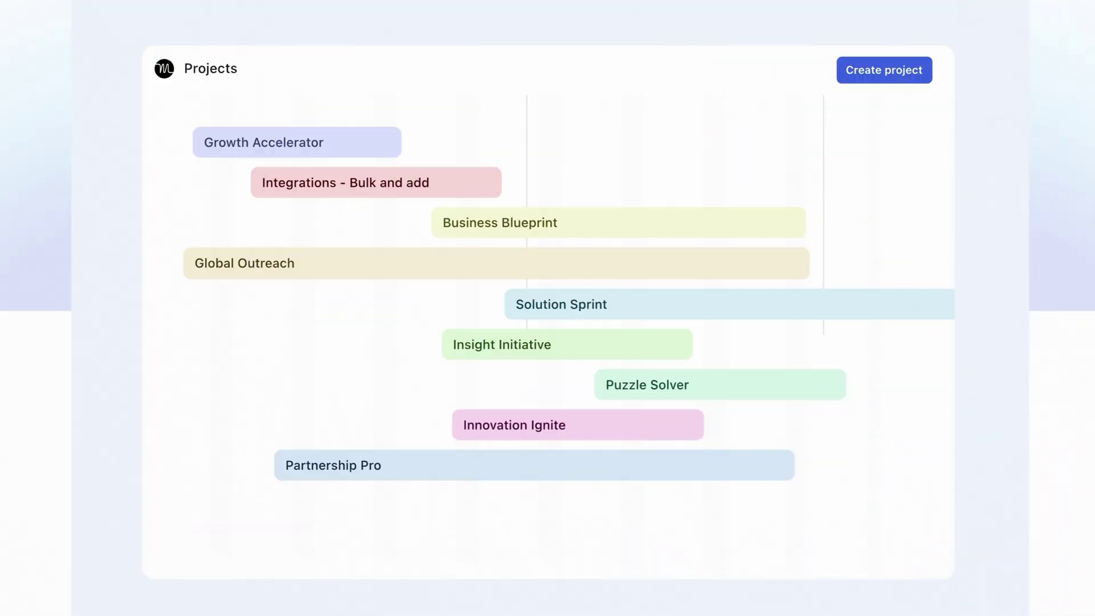
Start a new project, then set the Update Coffee Subscription task to High priority
left_click(912, 80)
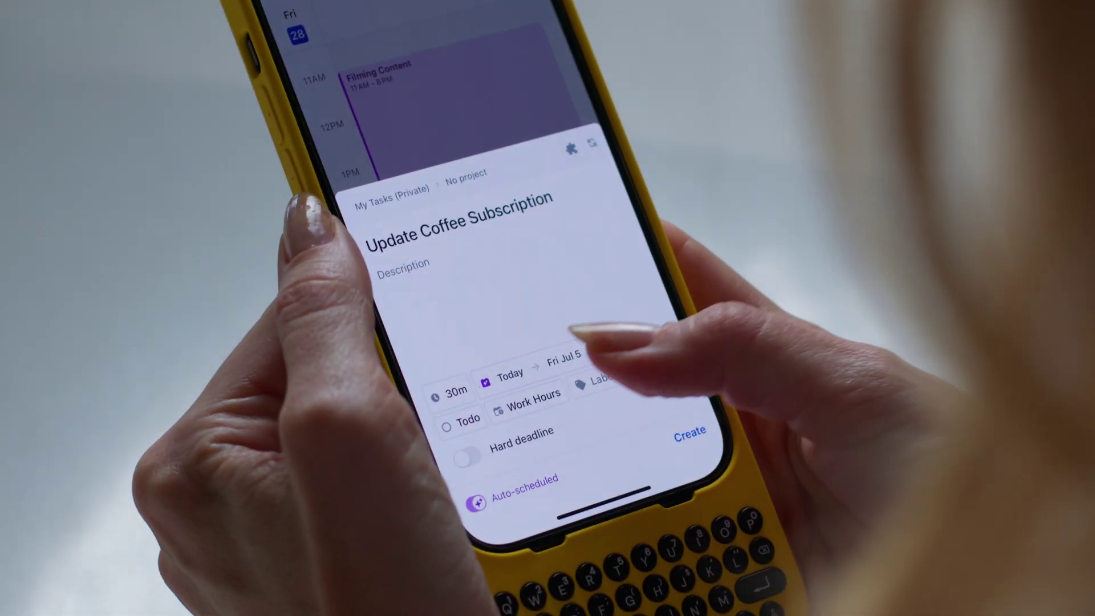
left_click(589, 351)
left_click(619, 404)
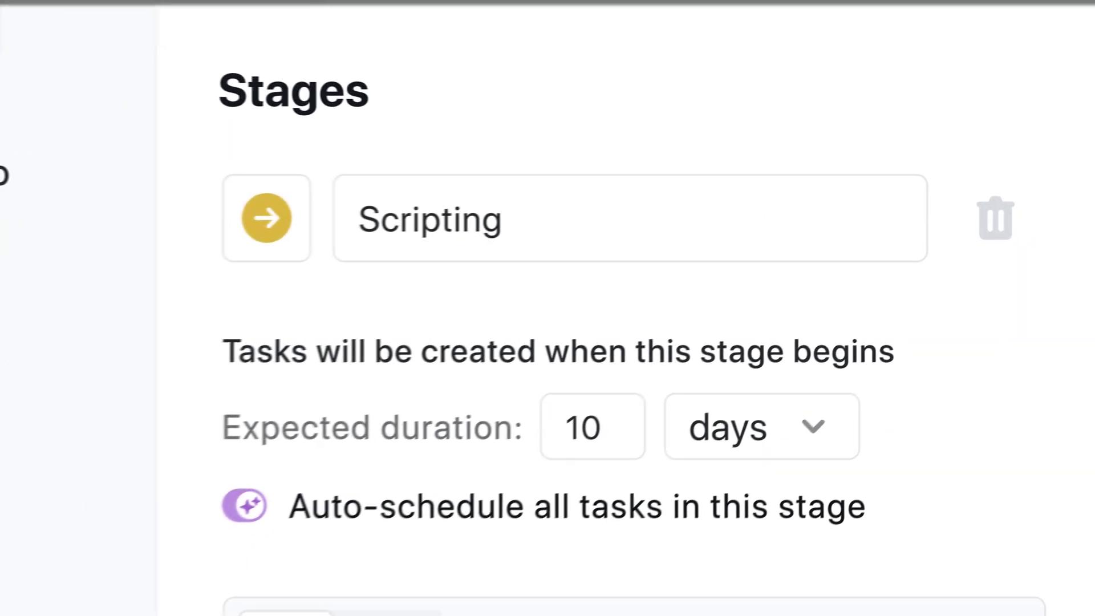
Scroll across the YouTube Video template's Stages cards from the 10-day Scripting to the 5-day Packaging stage
scroll(628, 342, "right", 10)
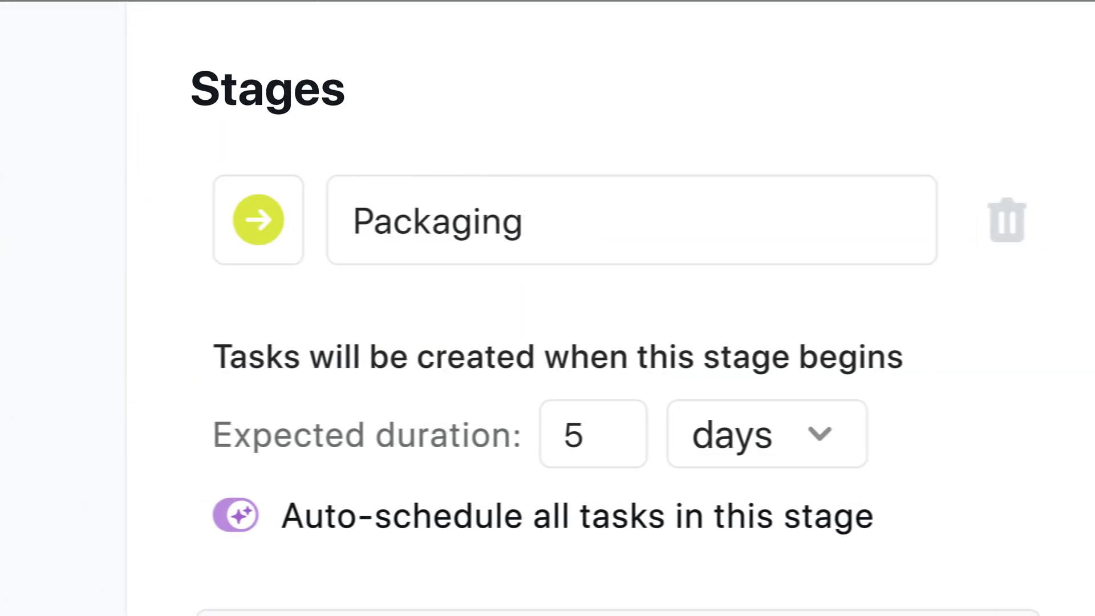
scroll(628, 342, "right", 10)
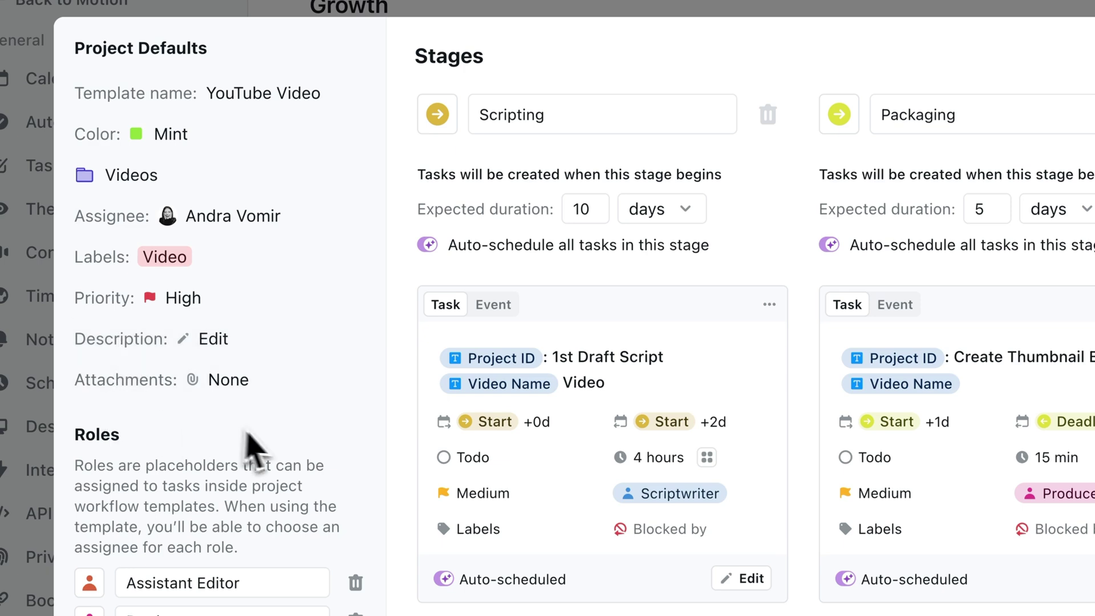
scroll(372, 428, "down", 3)
scroll(374, 428, "down", 5)
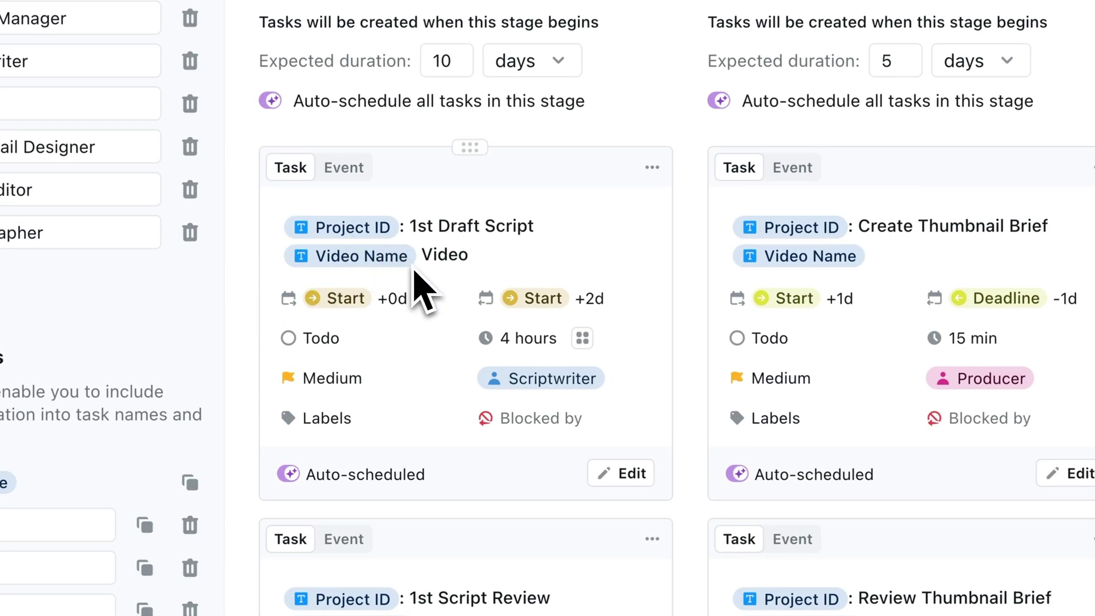
Give the 1st Draft Script template task a 'Software pro/cons' checklist step and update the task
left_click(621, 474)
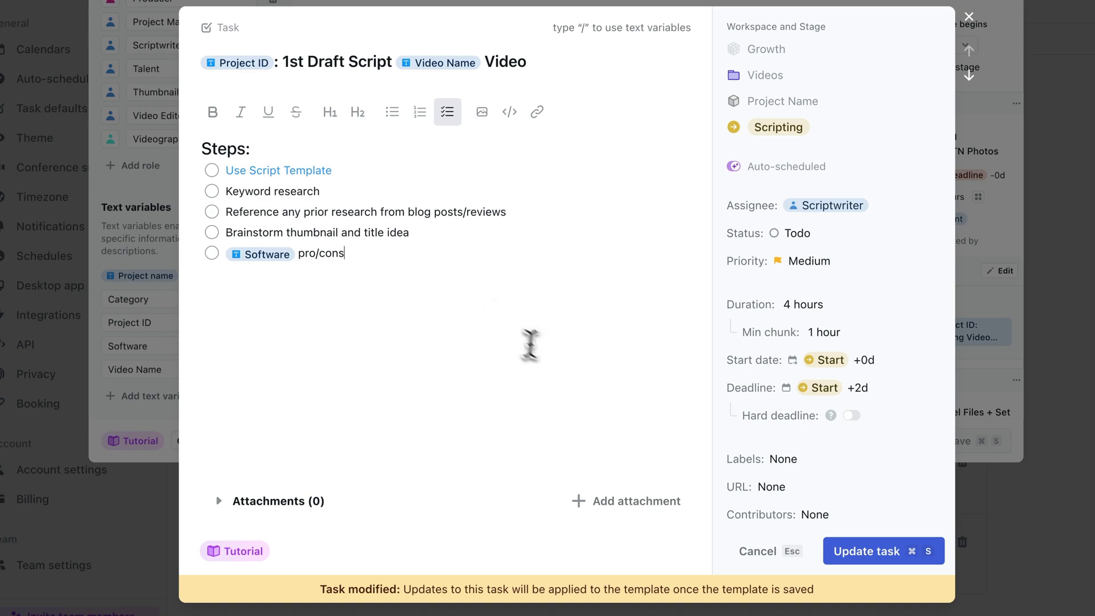
left_click(866, 551)
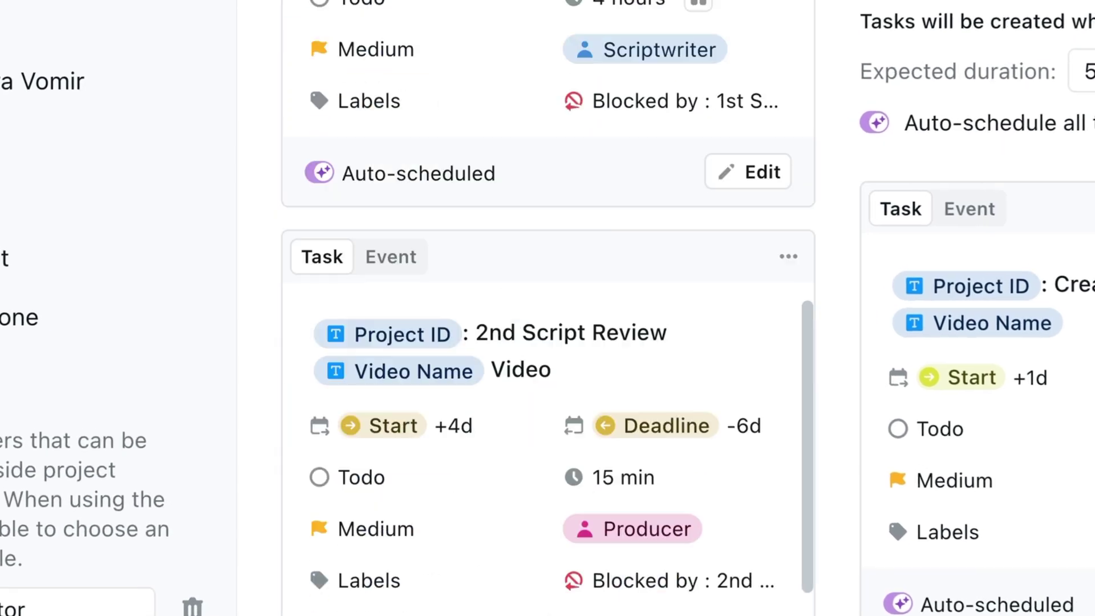
scroll(548, 342, "down", 2)
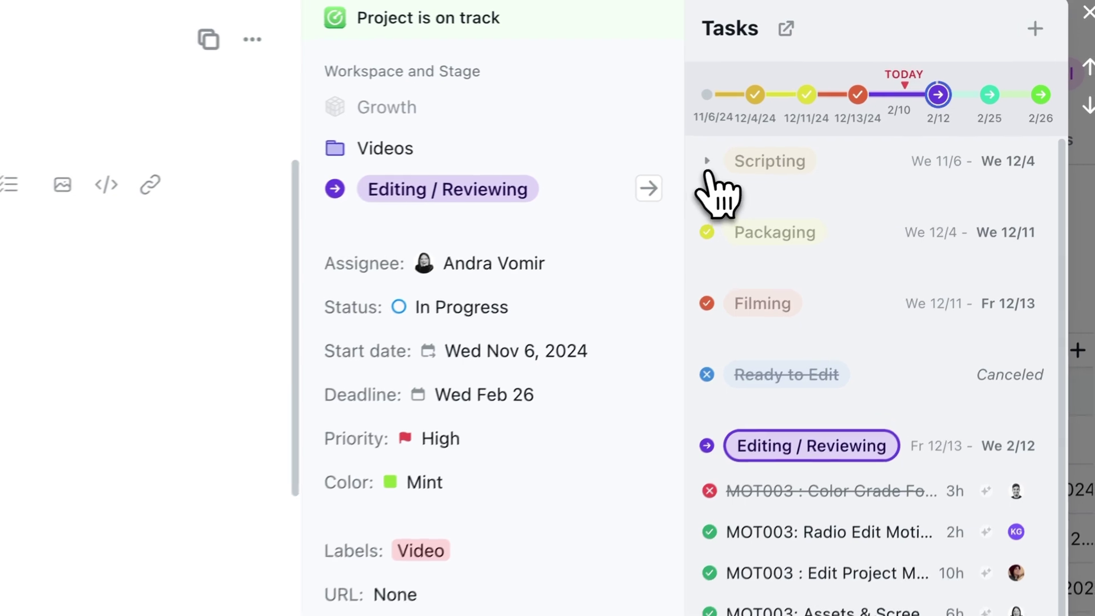
Expand the Scripting stage in the Tasks panel to list its MOT003 tasks
left_click(707, 165)
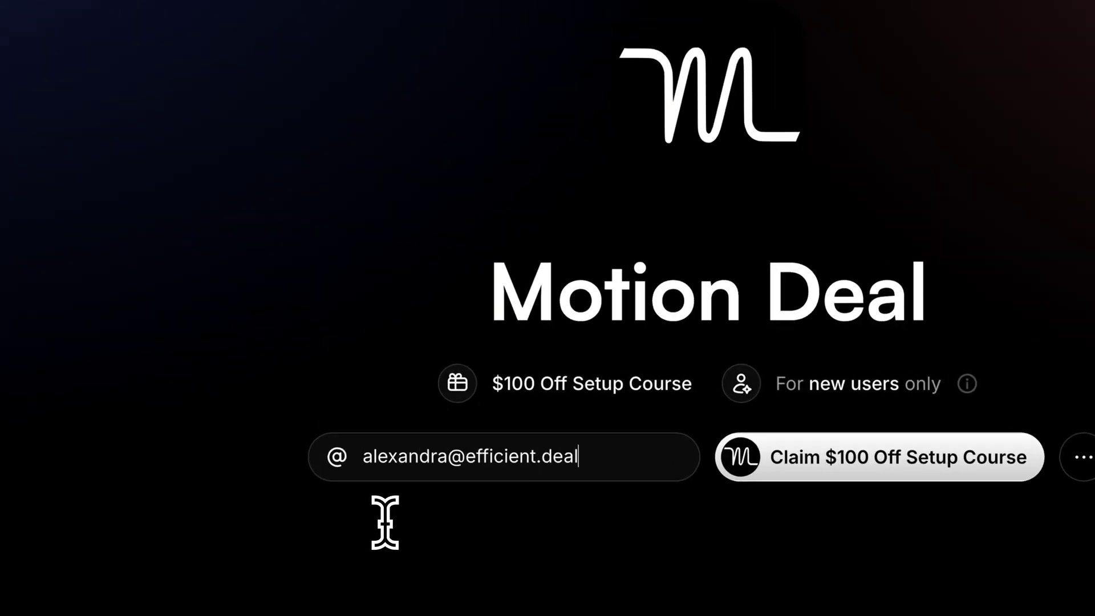
Claim the $100 Off Setup Course deal and start the Motion Deal Overview video
left_click(680, 464)
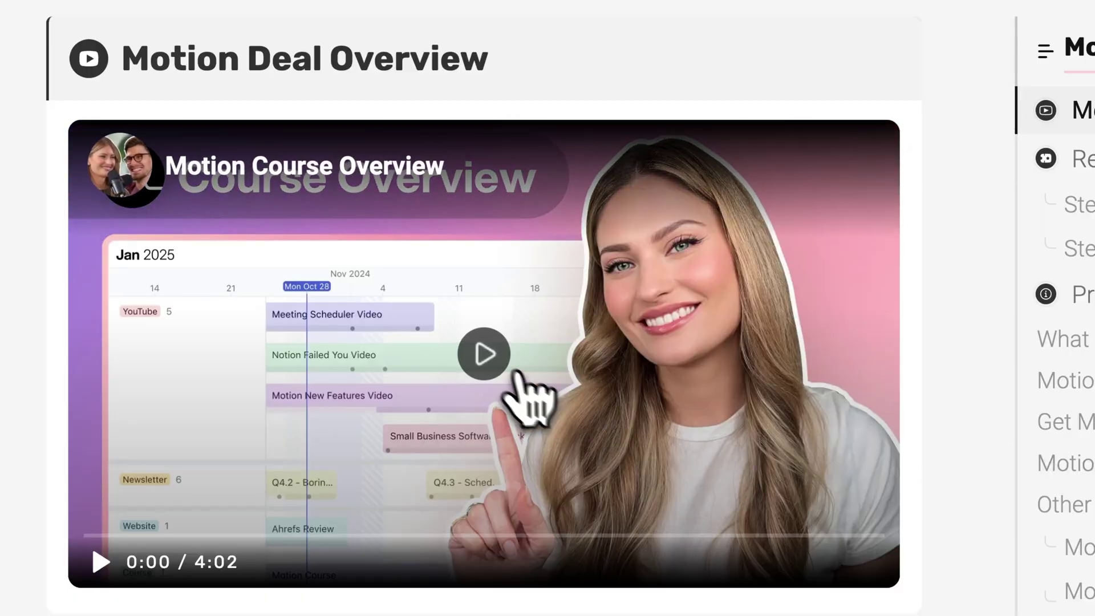
left_click(530, 343)
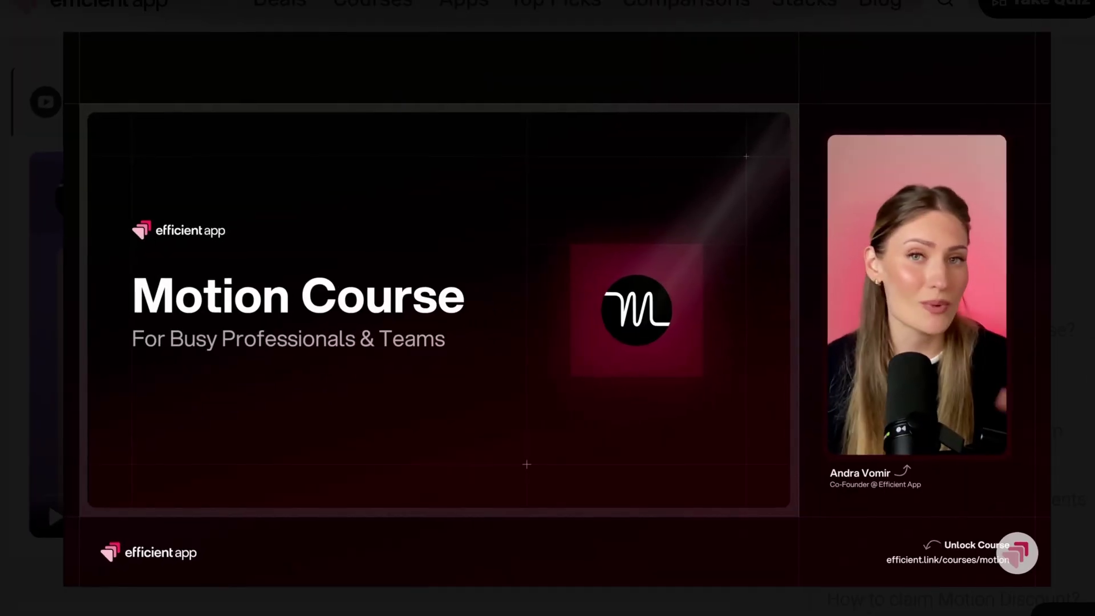